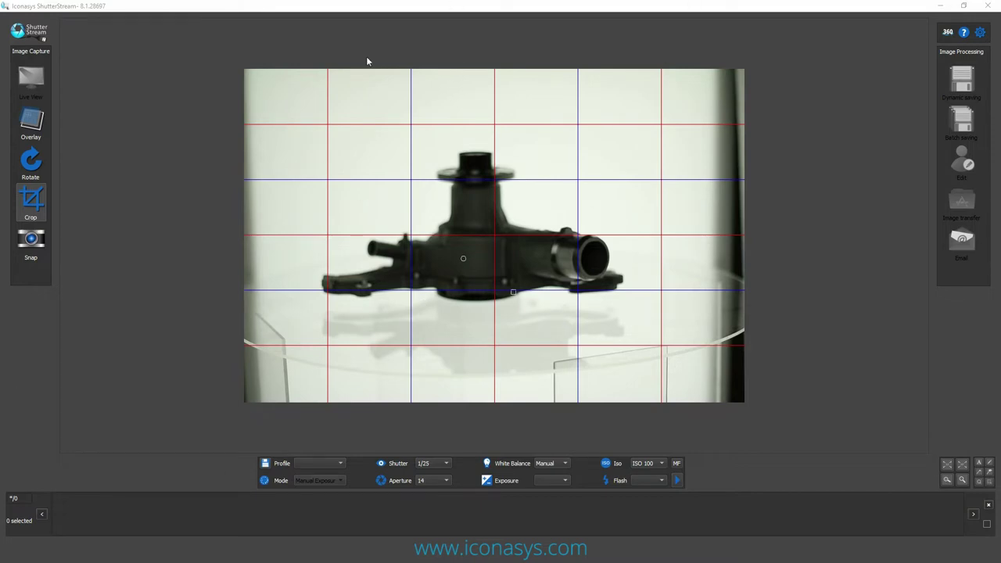
- Try shutter speeds 1/10 and 1/6, then settle on 1/8 for a brighter view
click(440, 463)
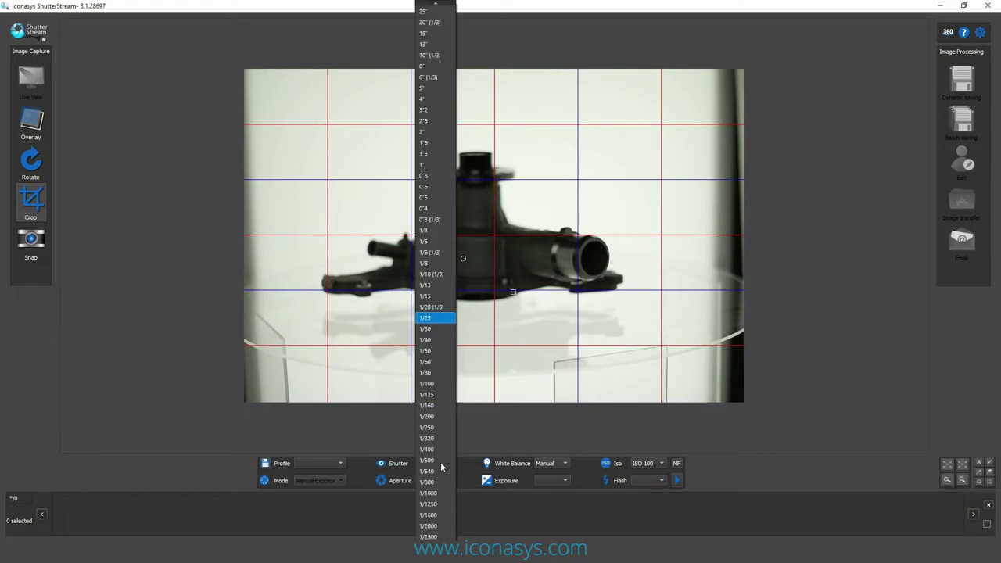
click(448, 274)
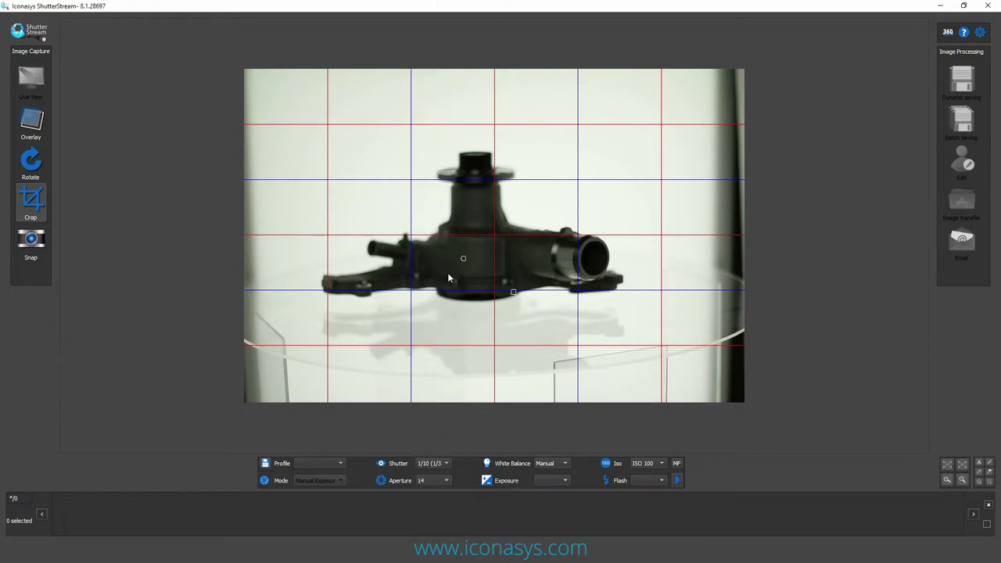
click(444, 464)
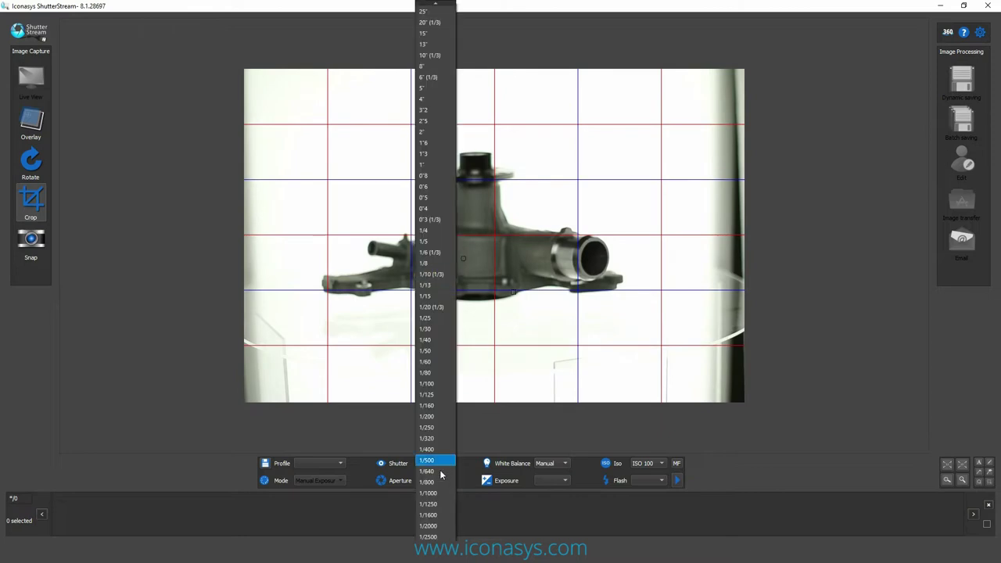
click(433, 252)
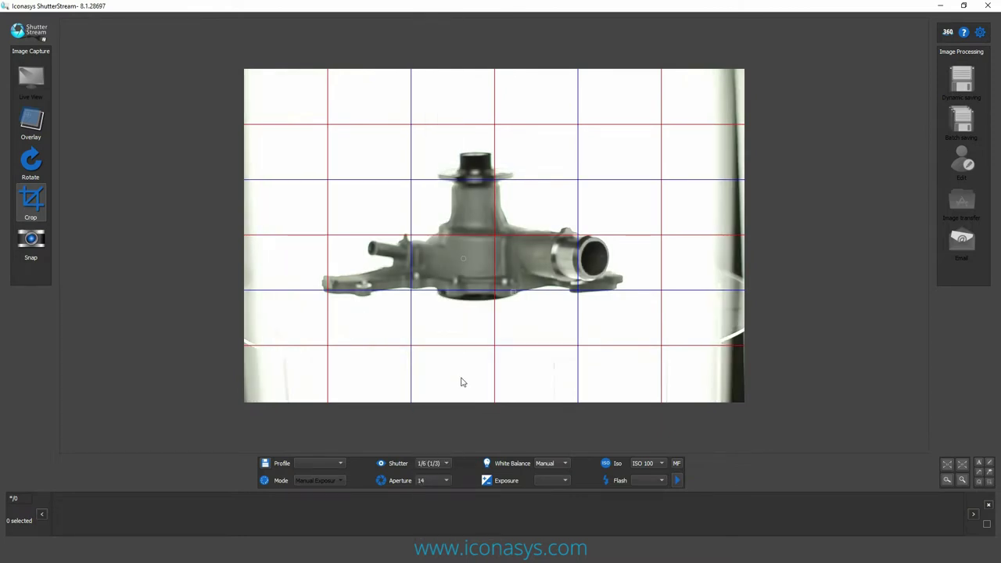
click(438, 463)
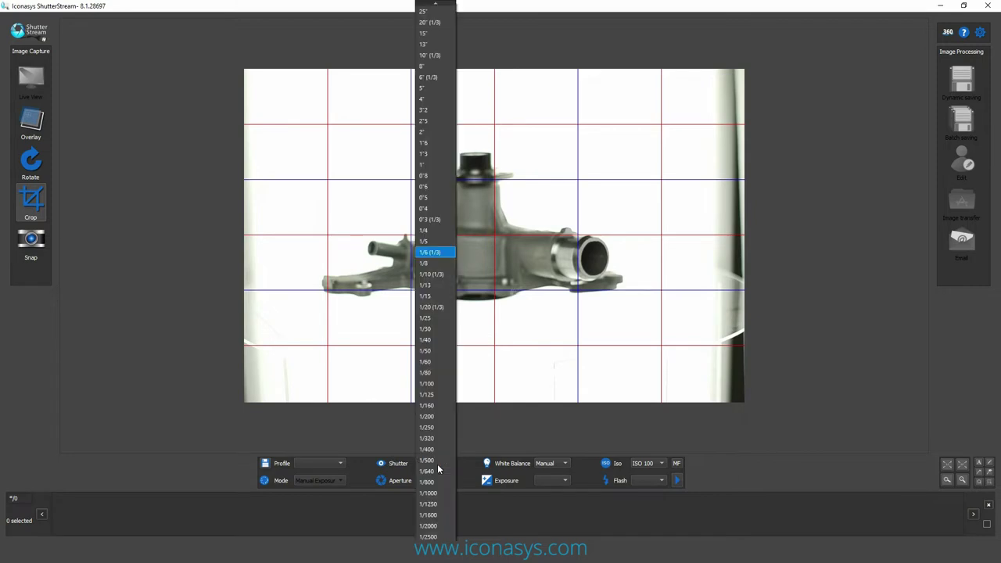
click(444, 264)
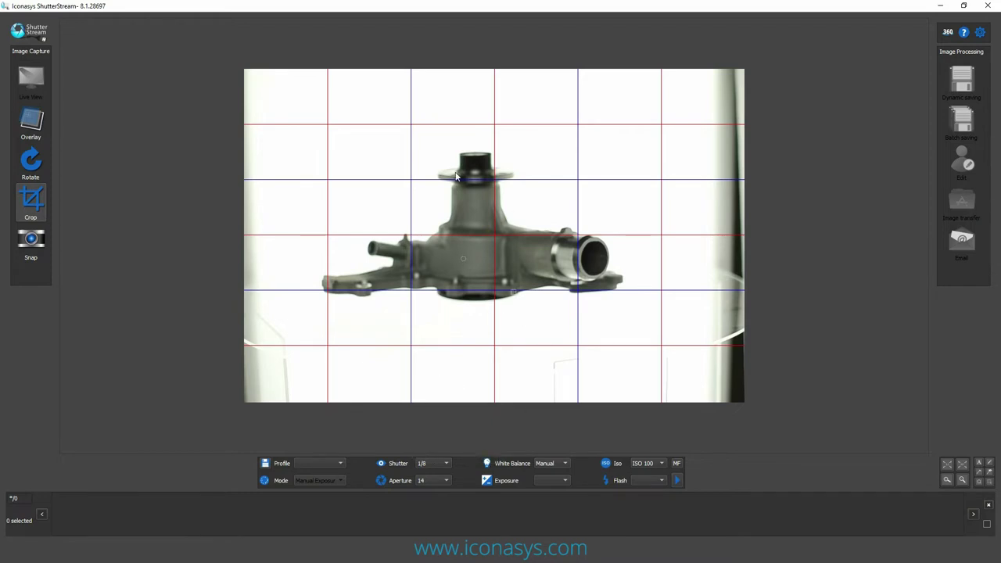
click(678, 464)
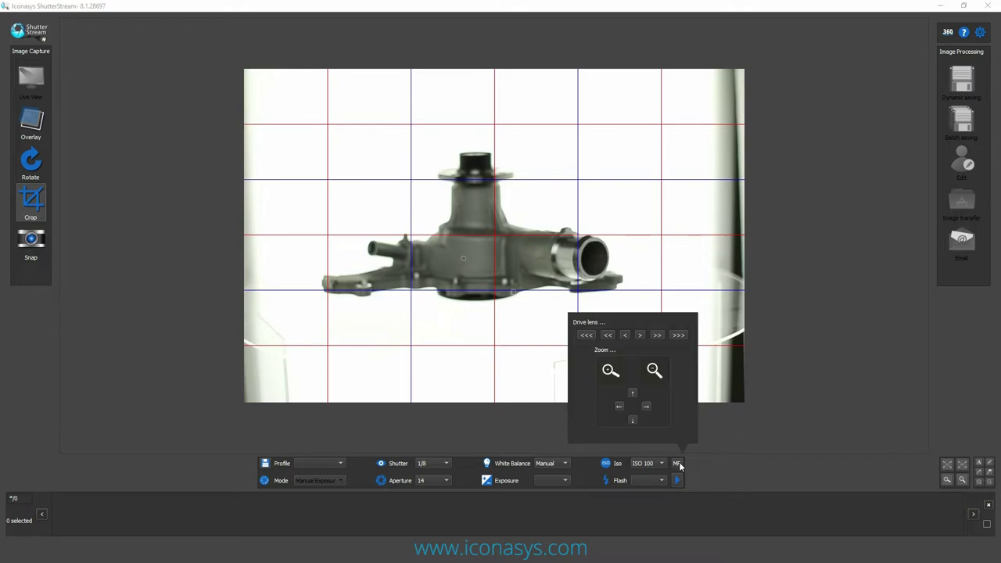
click(610, 371)
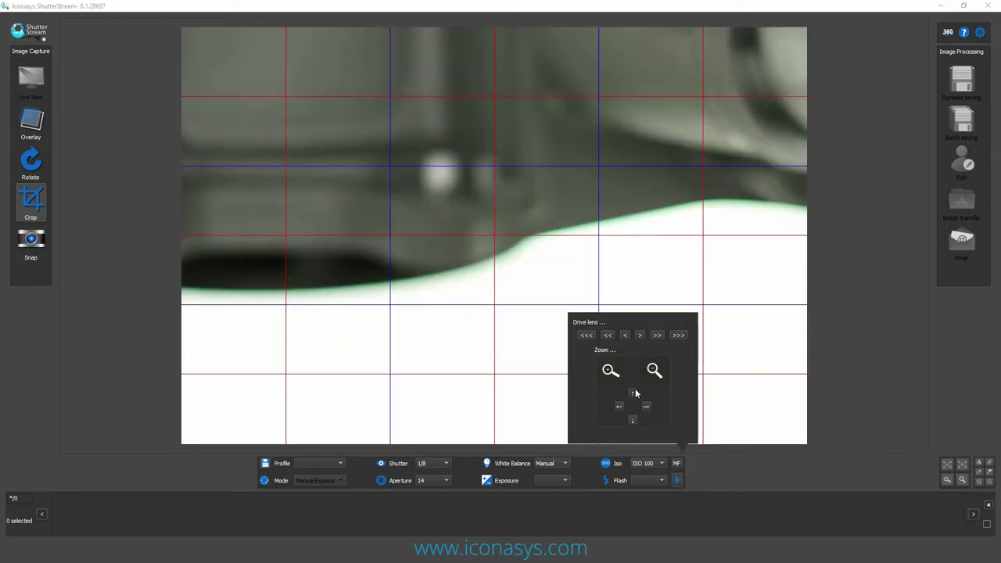
click(632, 392)
click(640, 335)
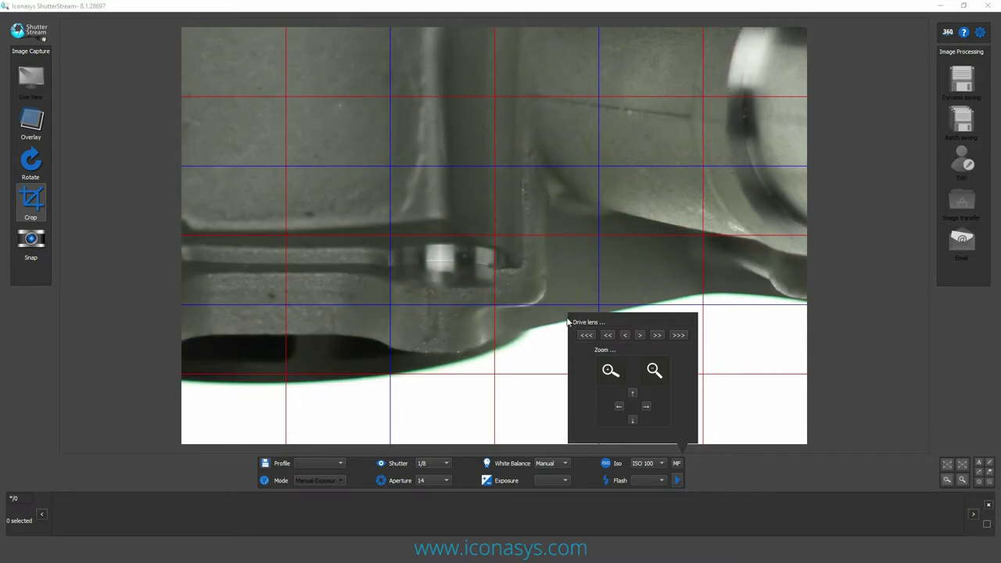
click(677, 463)
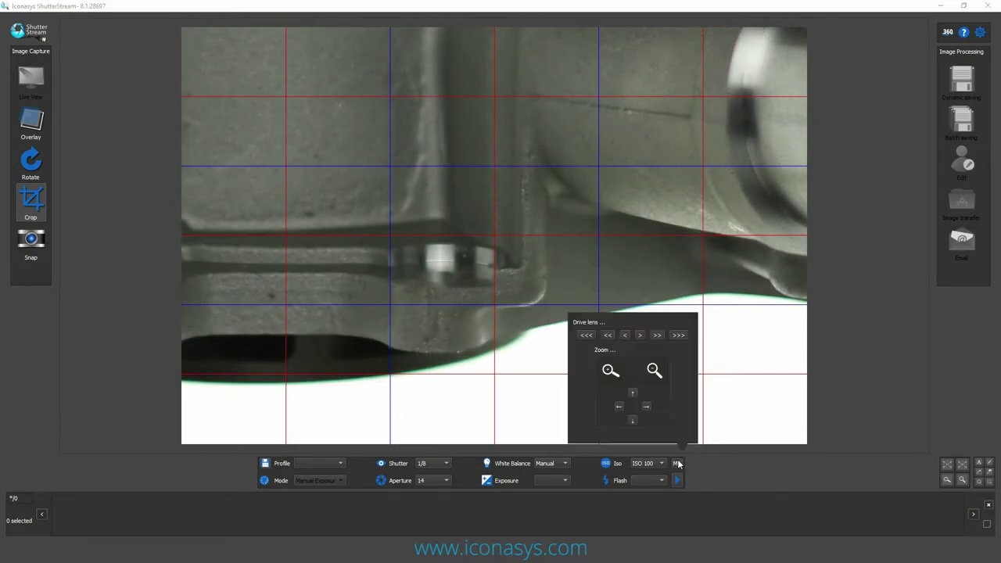
click(654, 371)
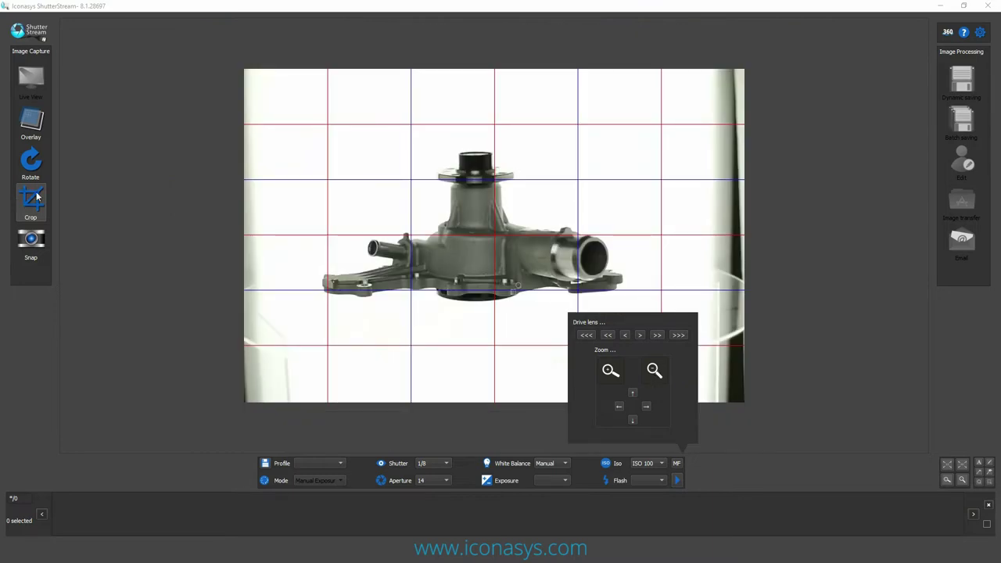
- Draw a crop frame around the pump, snap one test photo, and return to live view
drag(305, 101, 665, 332)
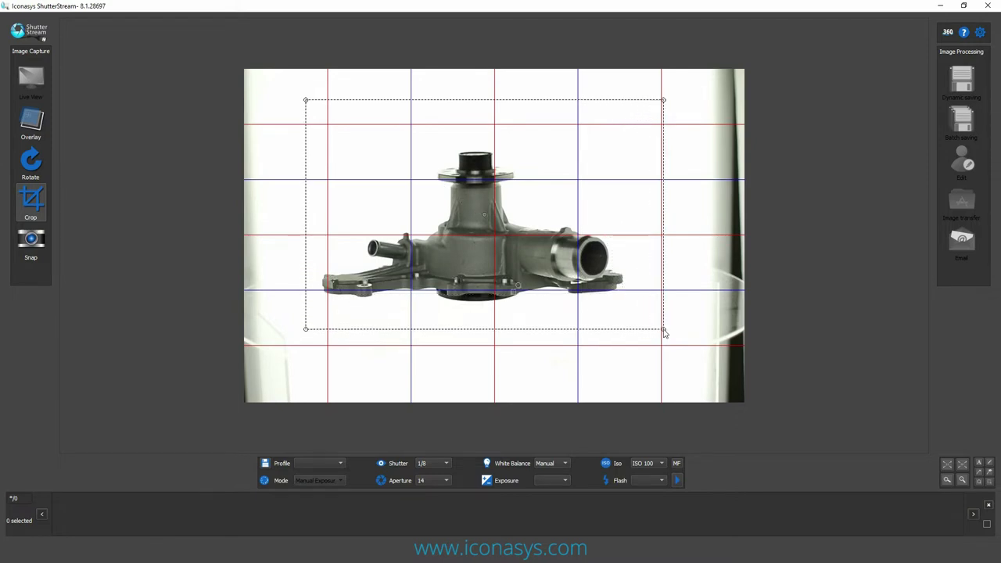
click(47, 244)
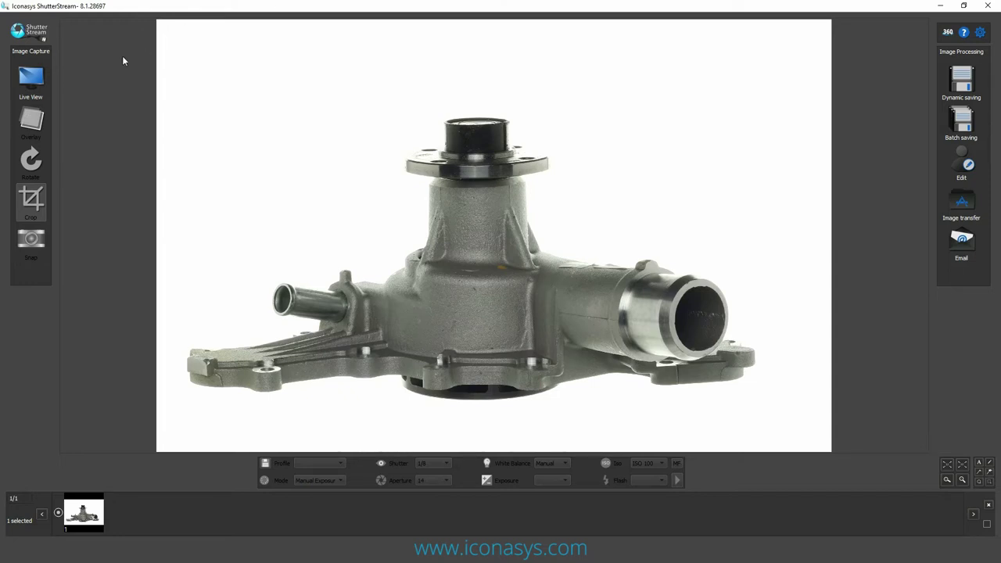
click(34, 88)
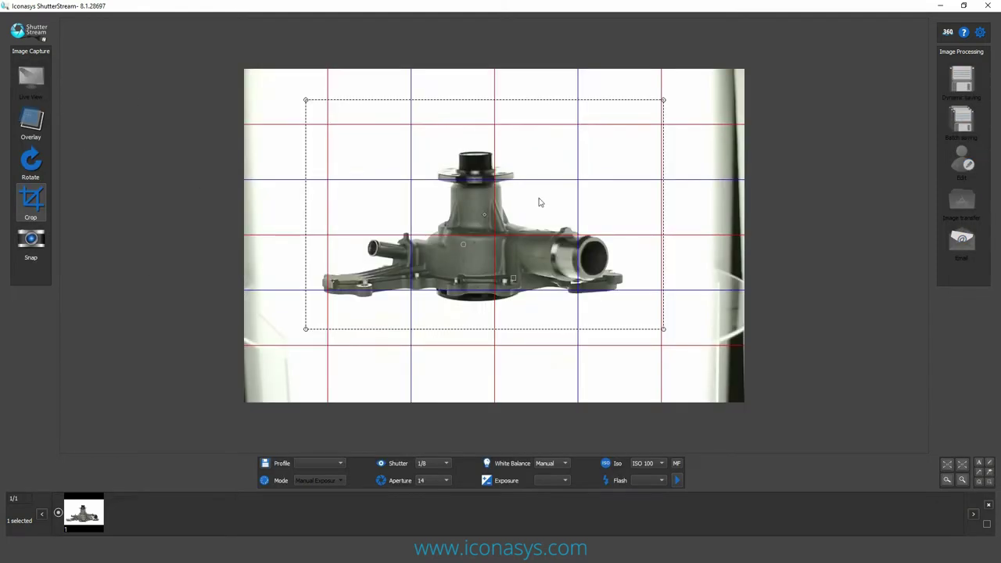
- Start the continuous turntable spin in Rotate 360 settings and widen the crop frame left and right
click(948, 34)
drag(570, 92, 712, 14)
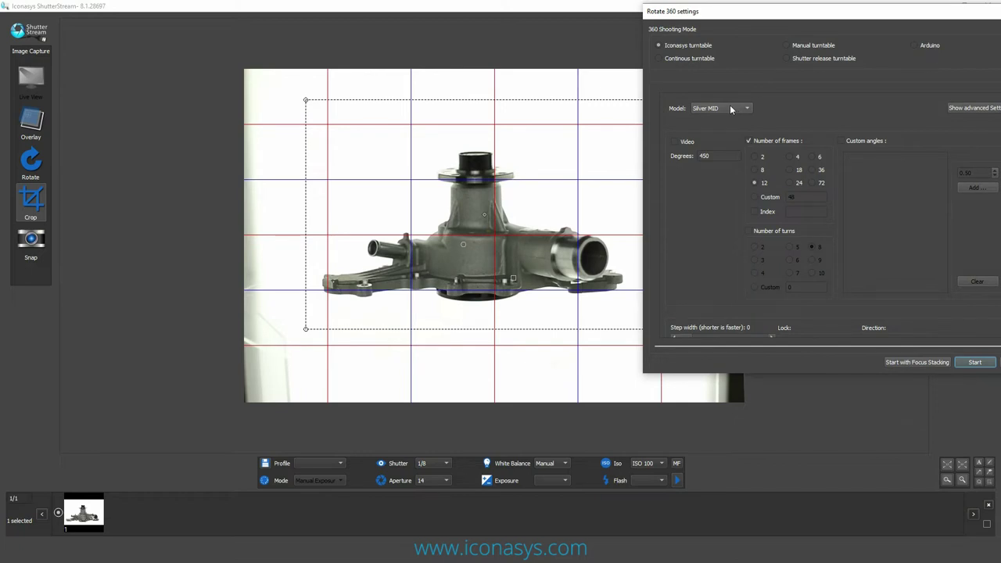
scroll(710, 252, down, 5)
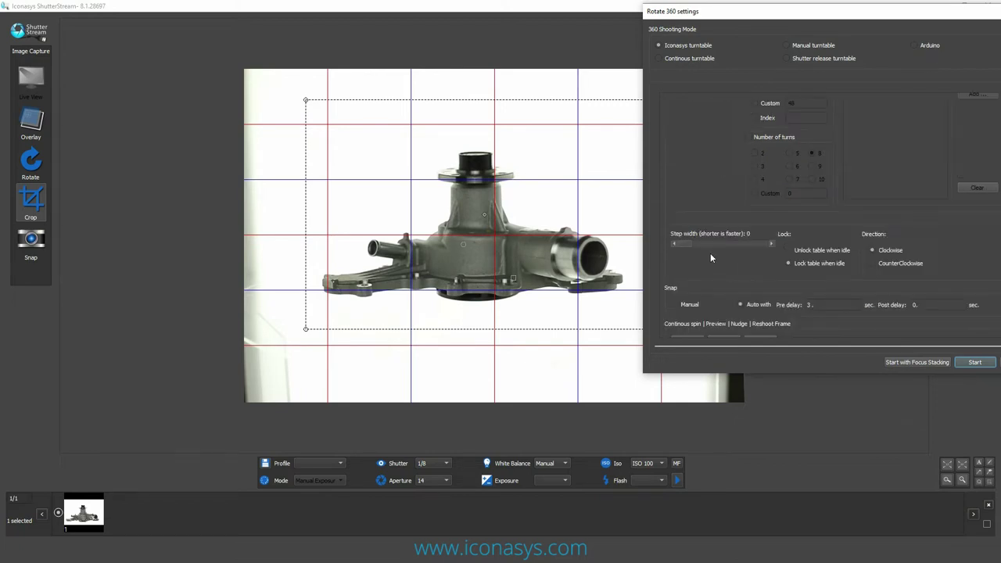
click(688, 312)
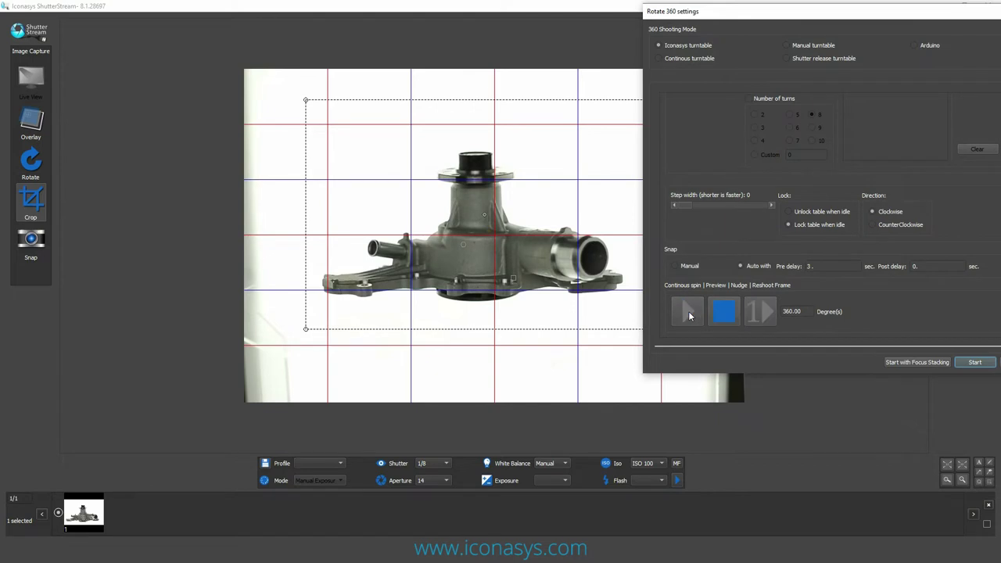
drag(706, 11, 824, 10)
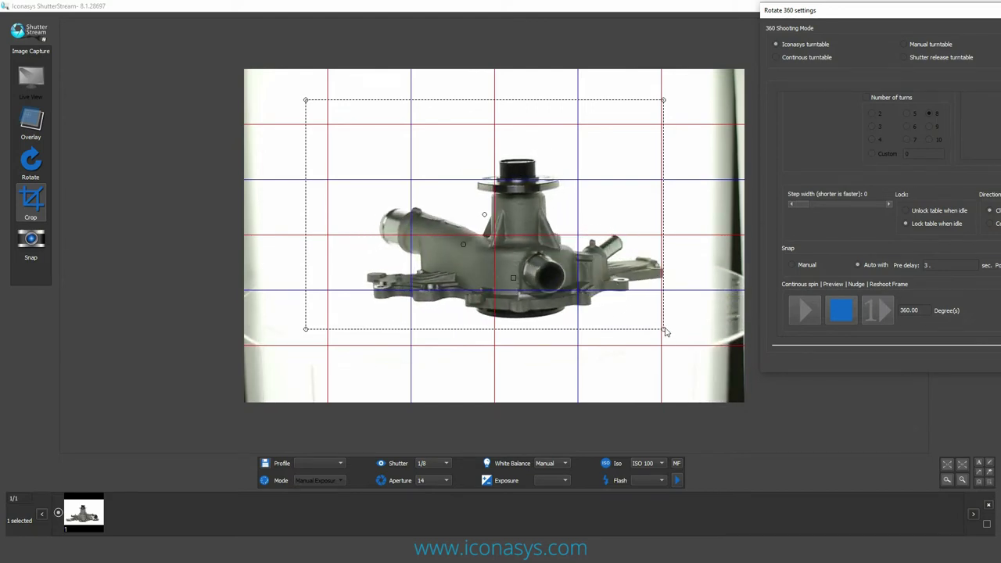
drag(664, 329, 686, 336)
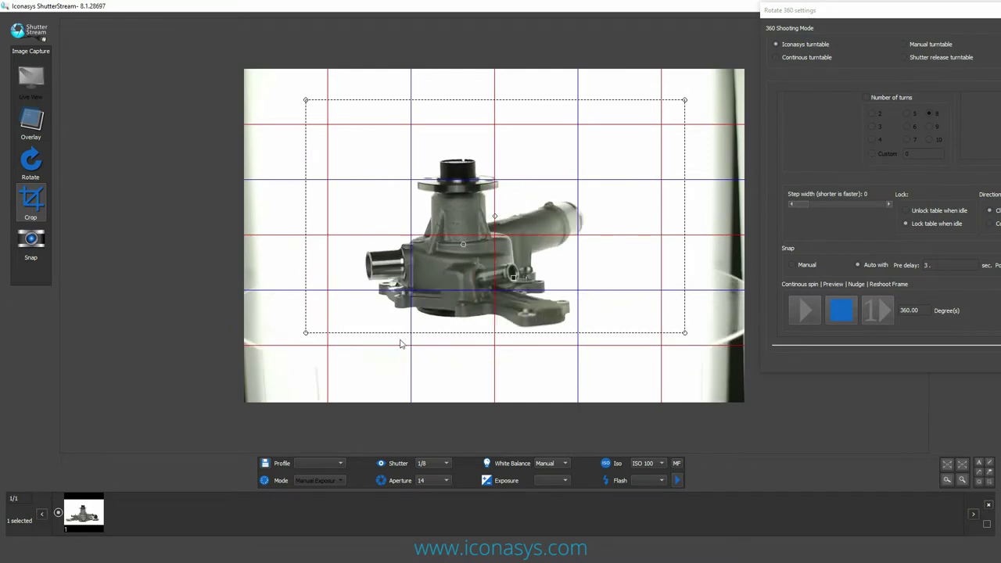
drag(307, 335, 296, 339)
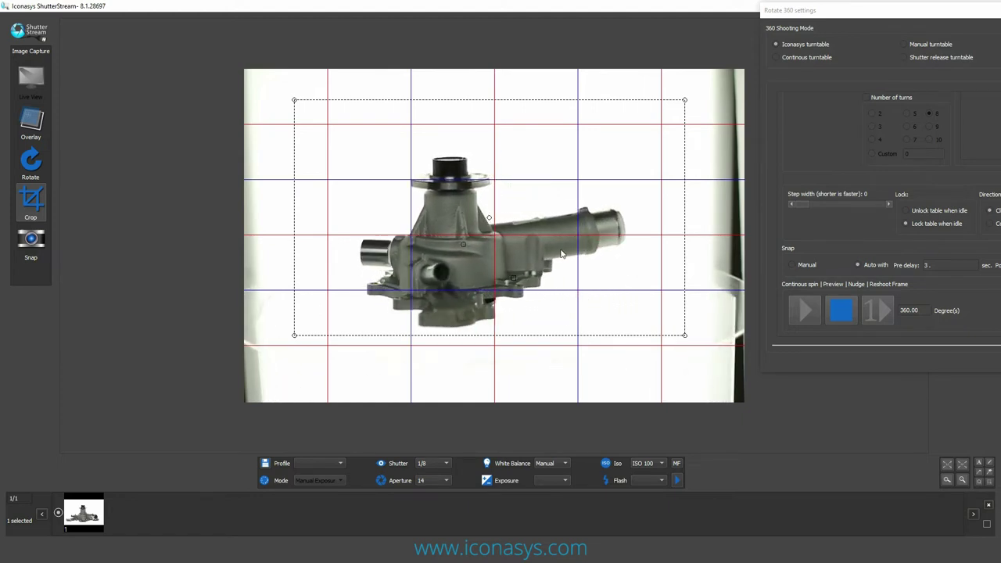
- Stop the continuous spin and choose a custom number of frames
click(845, 316)
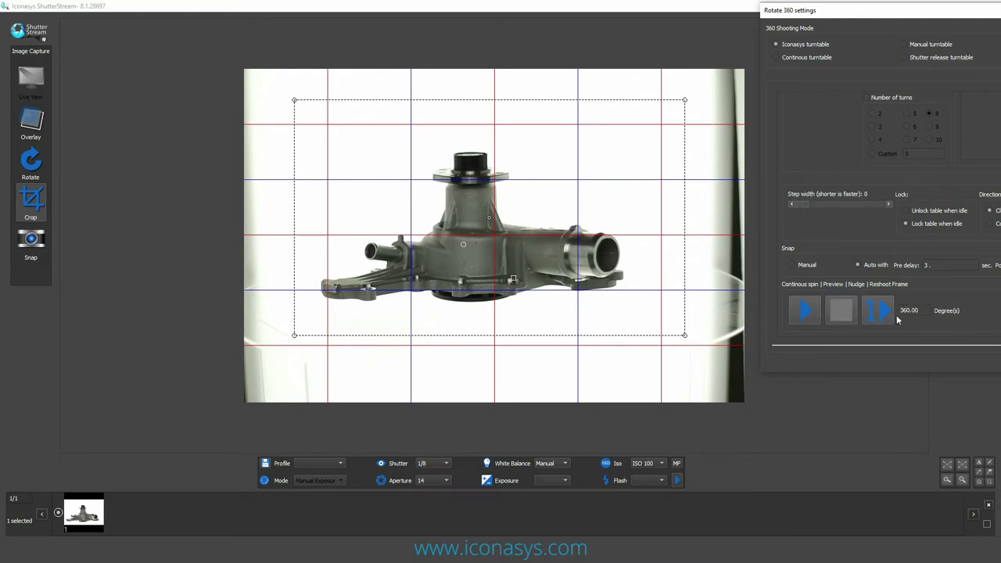
drag(923, 311, 891, 314)
drag(926, 16, 787, 17)
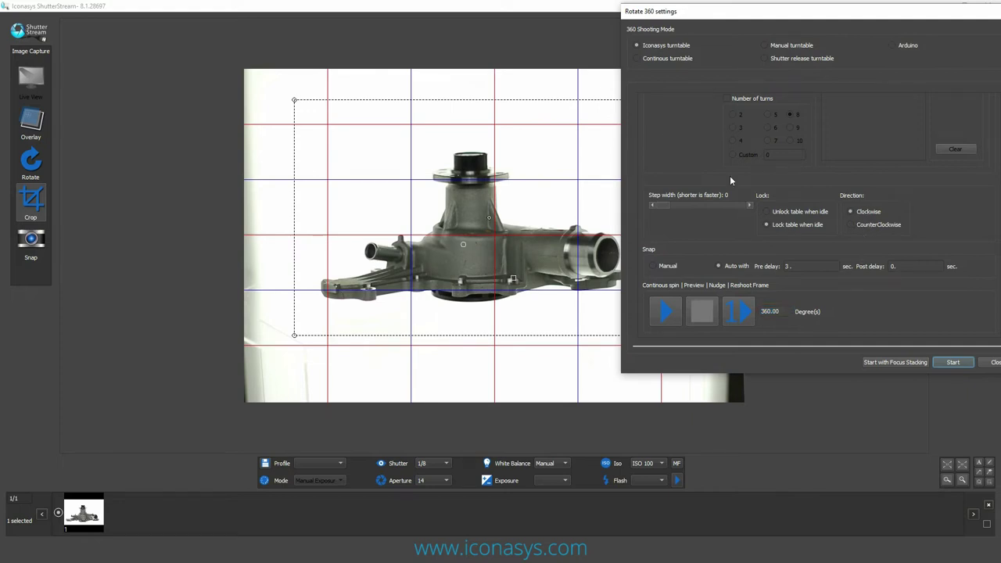
scroll(732, 183, up, 2)
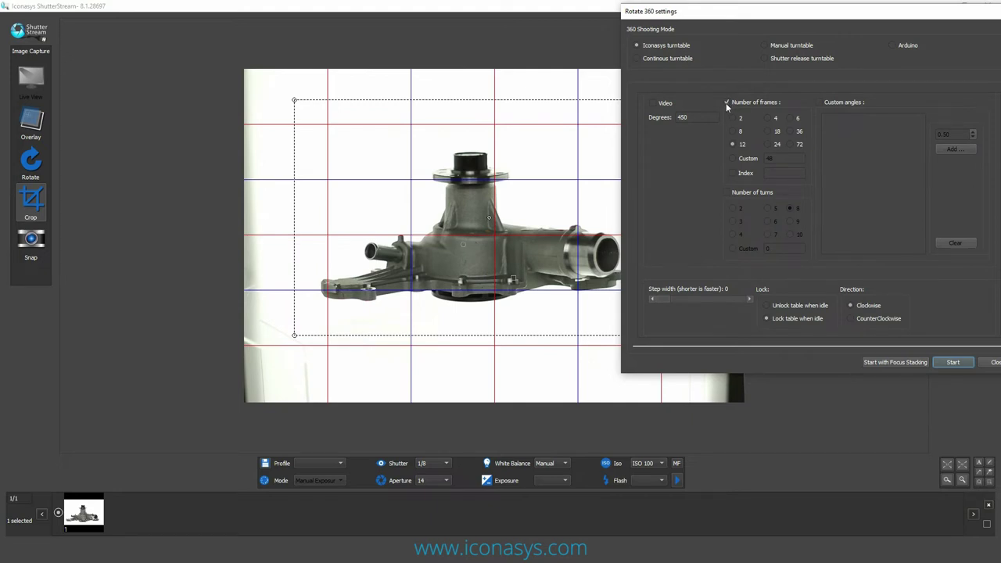
click(735, 157)
click(785, 157)
- Set the pre-snap delay to 0.5 seconds and start the 360 photo capture
drag(863, 17, 839, 22)
scroll(805, 194, down, 3)
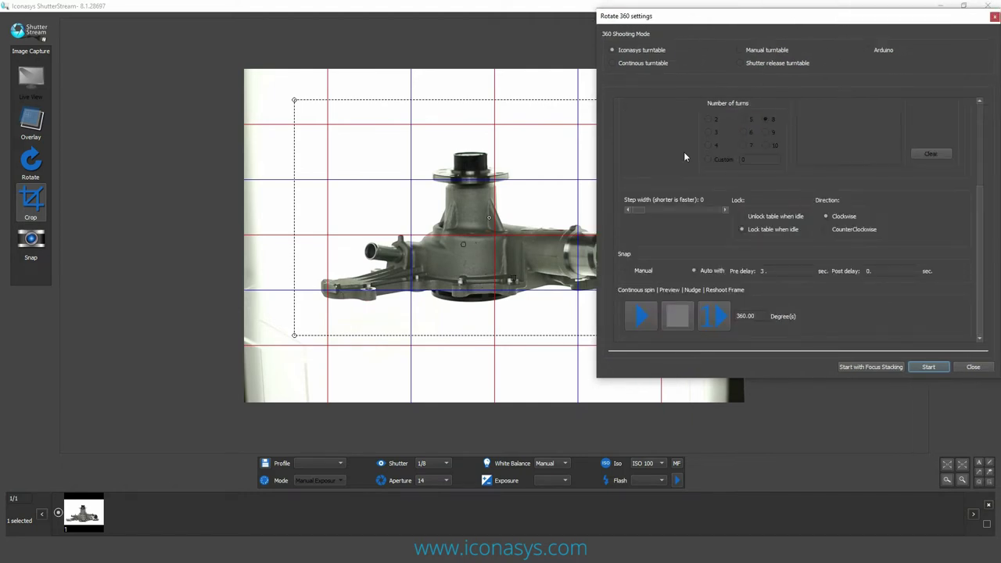
double_click(767, 271)
text(0.5)
click(929, 366)
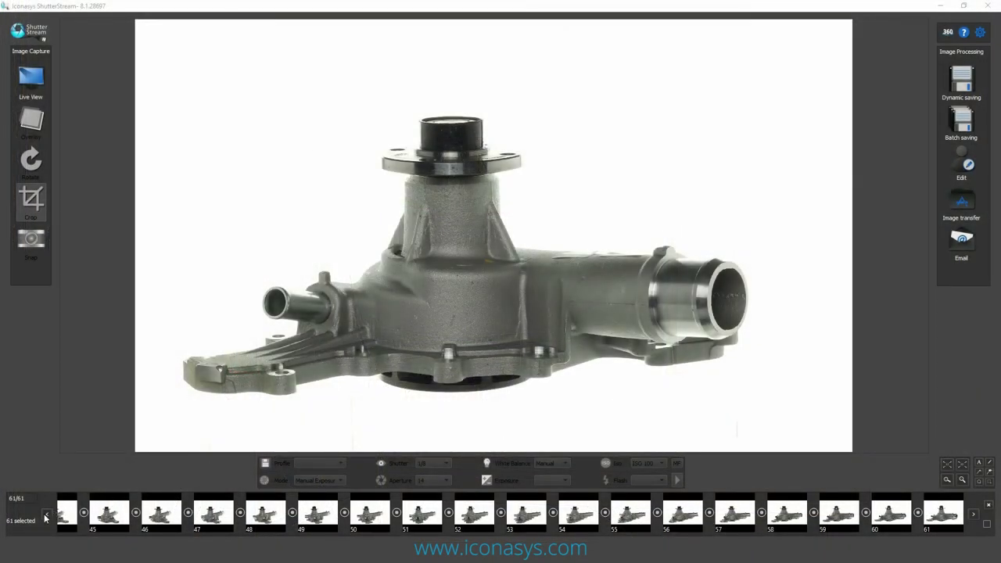
- Page the filmstrip back to frame 1, open the selected images in the editor, and pick the eyedropper
click(50, 515)
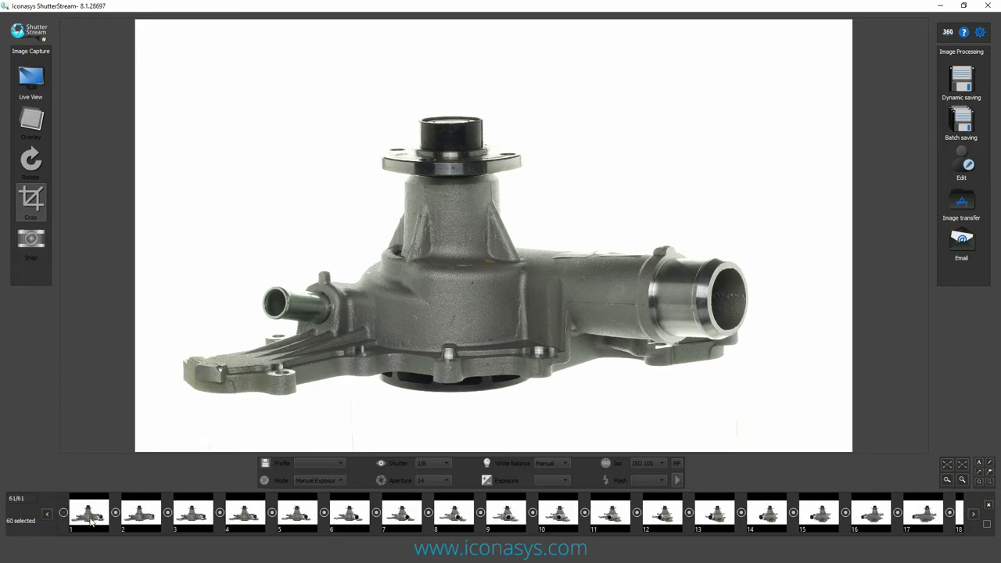
click(968, 165)
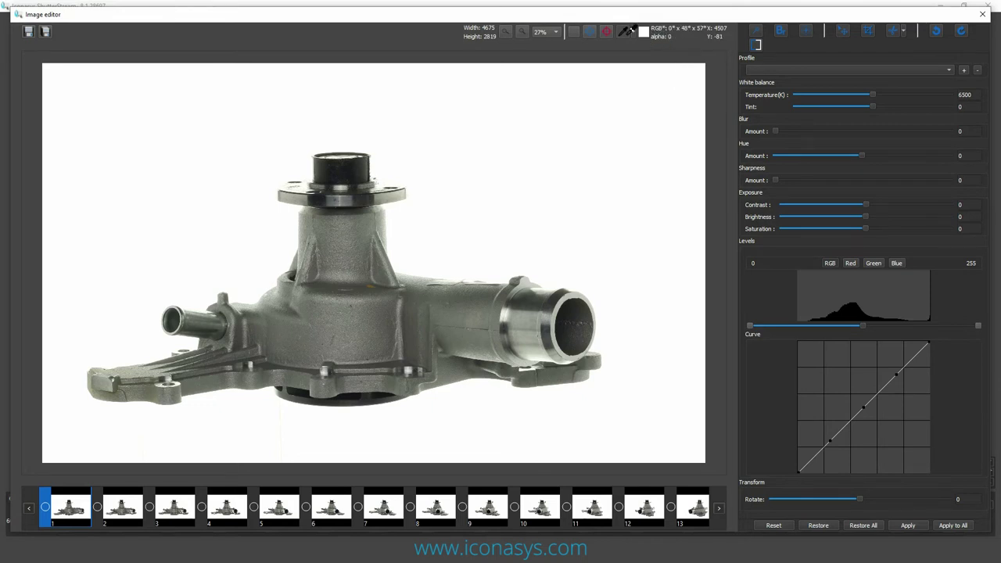
click(629, 31)
- Set the Levels white point to 248 and Sharpness Amount to 1.19, then apply to all
double_click(977, 327)
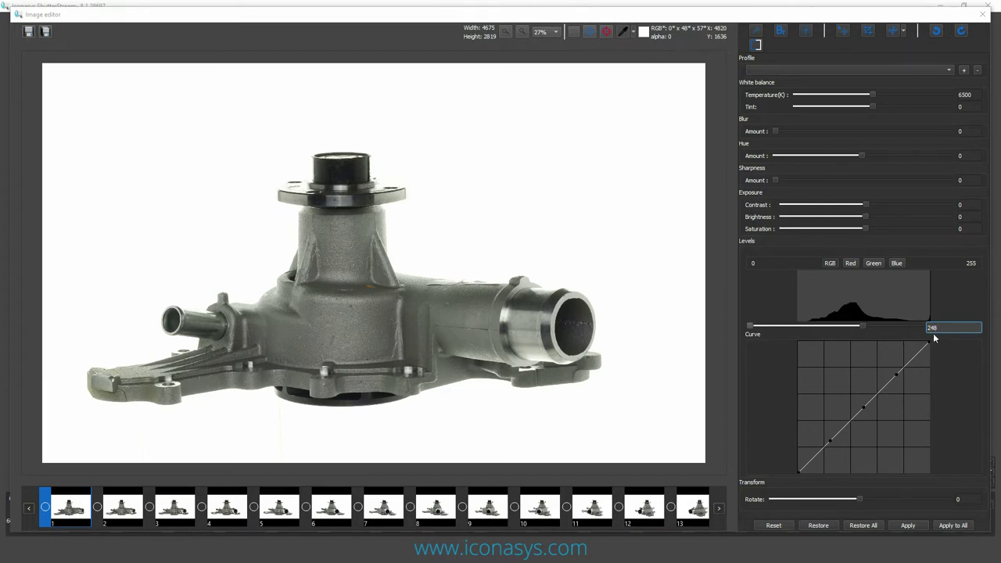
key(Return)
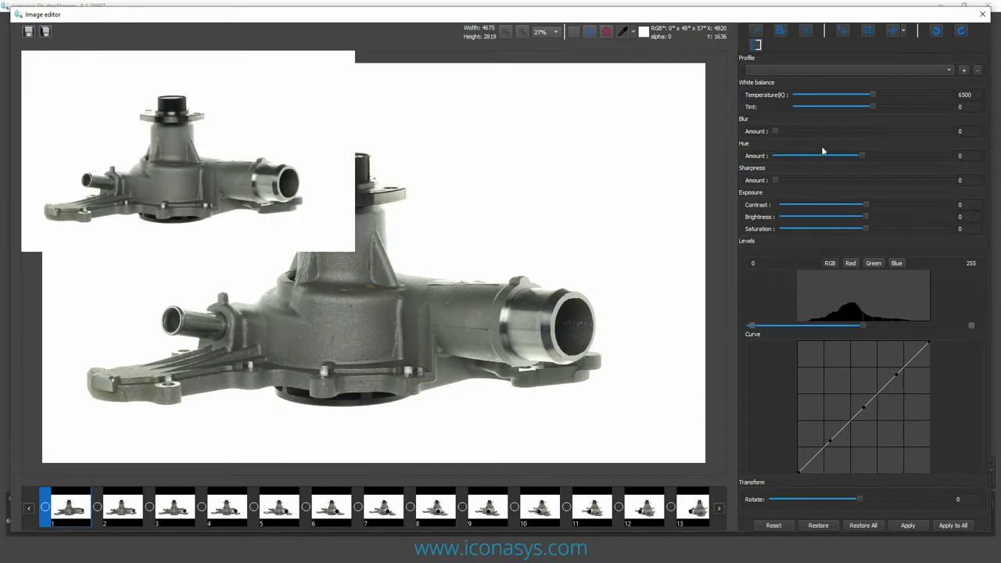
drag(774, 181, 780, 180)
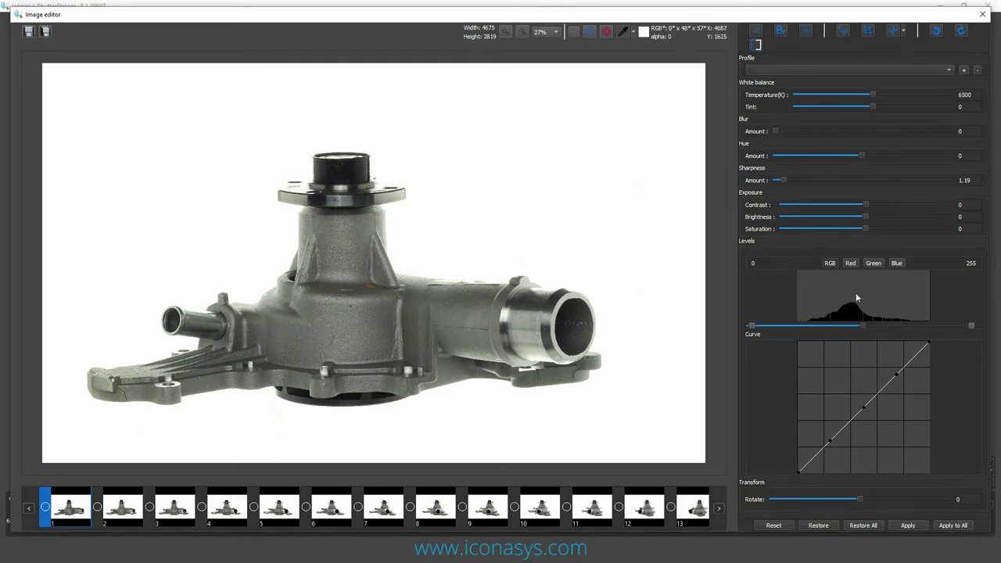
click(953, 526)
- Apply the levels and sharpening edits to every frame and bring up the batch Save As dialog
click(955, 527)
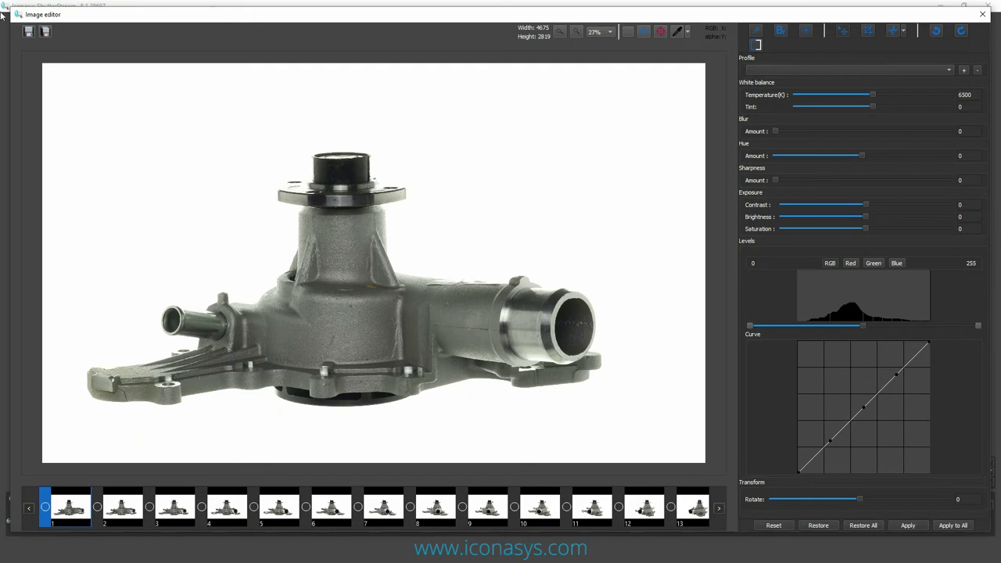
click(45, 31)
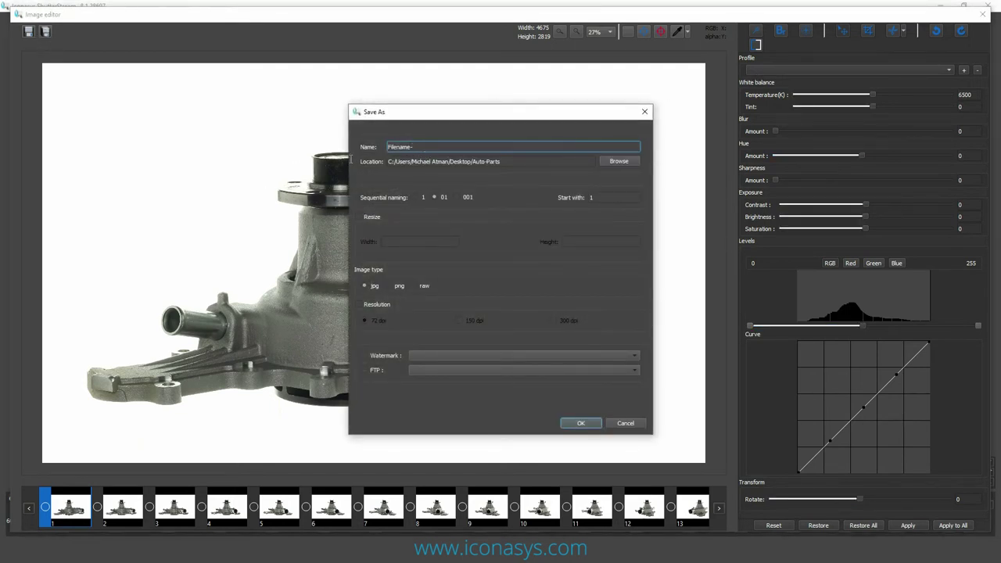
- Set the output file name to 213123123-
double_click(380, 149)
text(213123123)
double_click(364, 150)
key(ctrl+c)
key(BackSpace)
key(ctrl+z)
click(445, 147)
- Create a new 213123123 folder under Auto-Parts and choose it as the save location
click(625, 162)
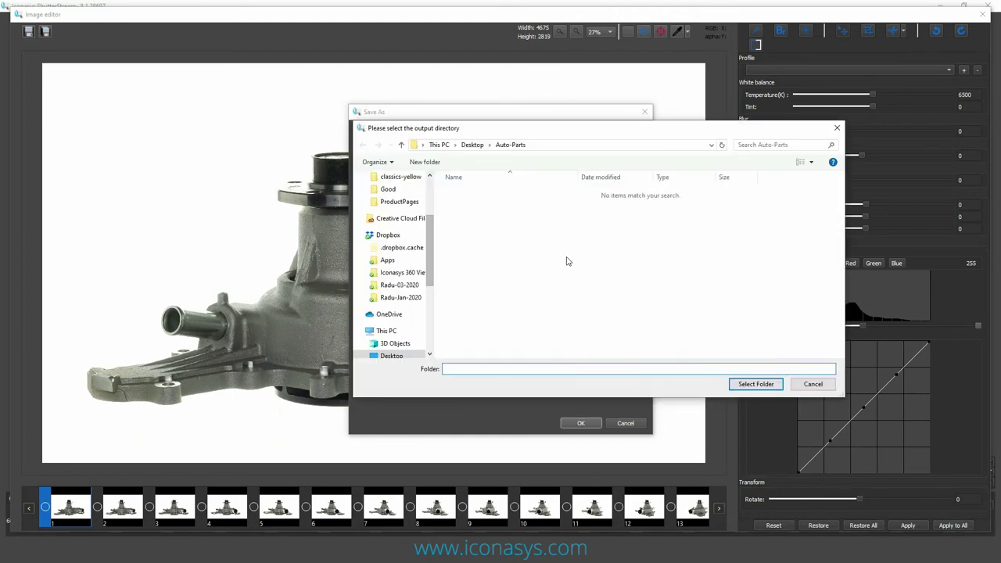
right_click(569, 259)
mouse_move(530, 394)
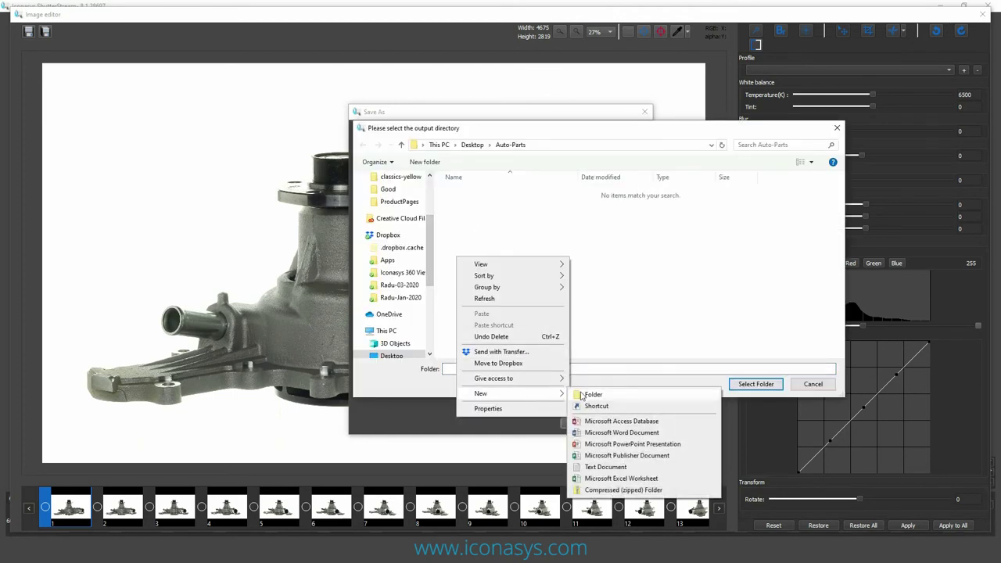
click(581, 395)
key(ctrl+v)
key(Return)
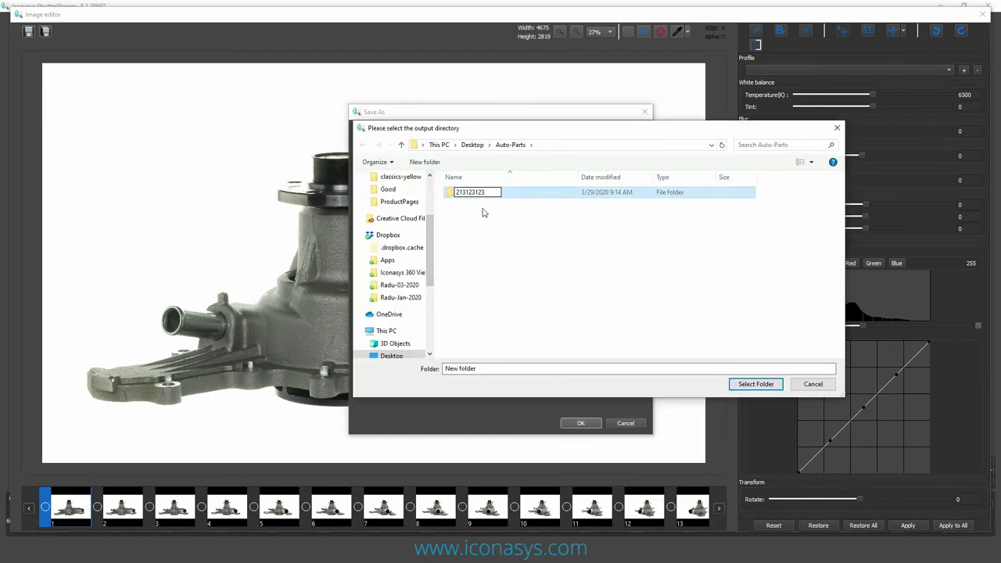
double_click(475, 192)
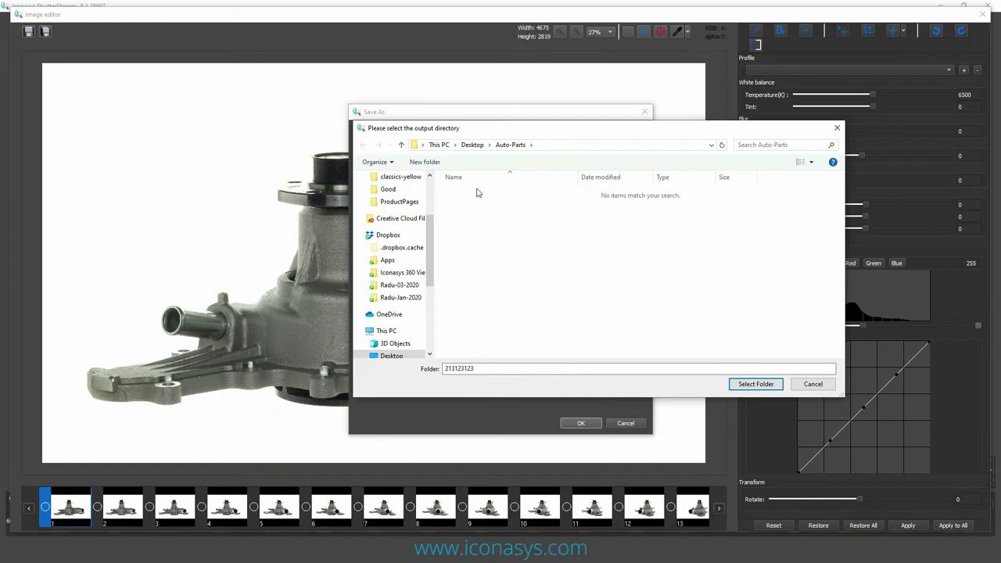
click(755, 384)
- Enable resizing to width 1200 and start the batch save
click(360, 218)
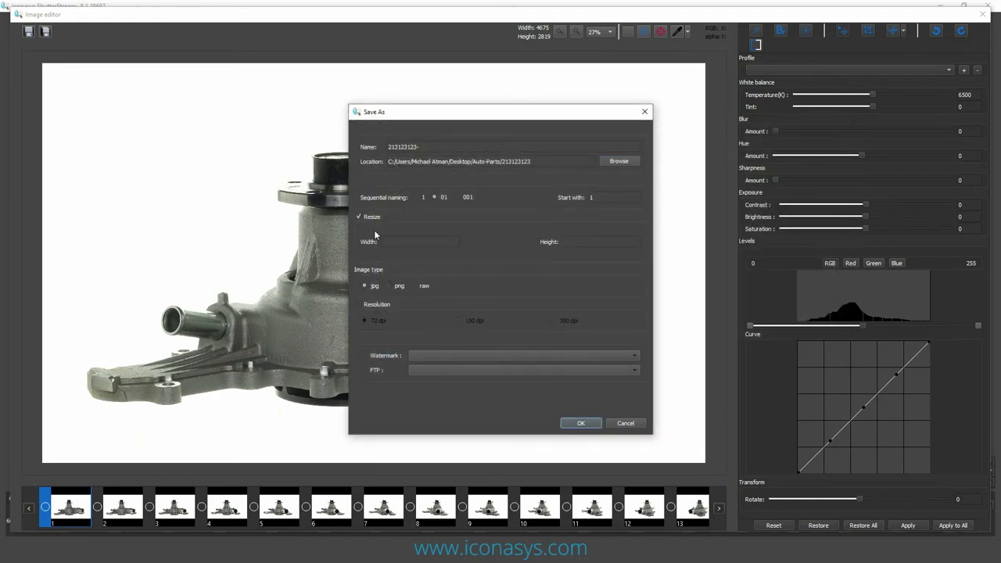
click(386, 241)
click(580, 423)
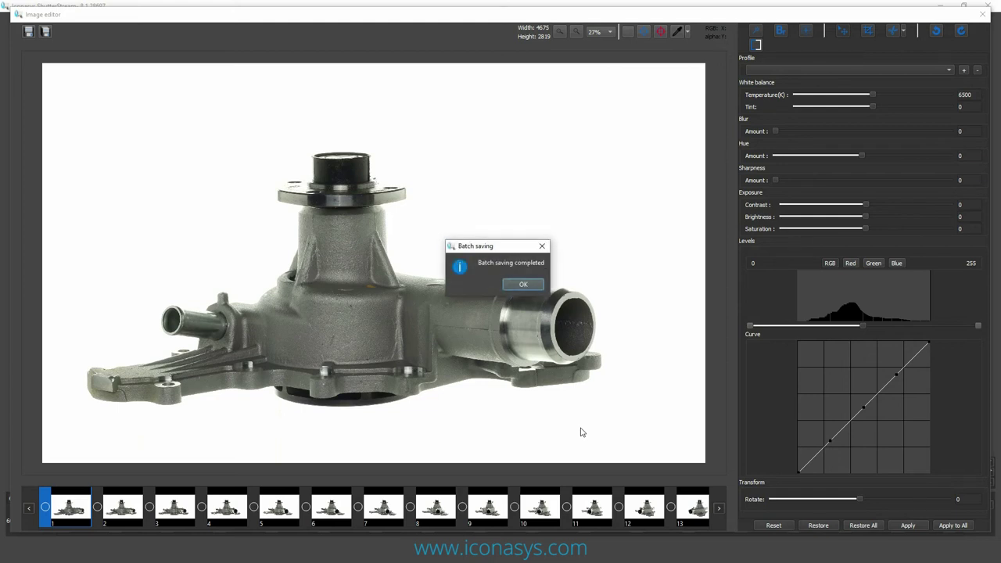
- Dismiss the batch-save completion message and open Auto-Parts > 213123123 in File Explorer
key(Return)
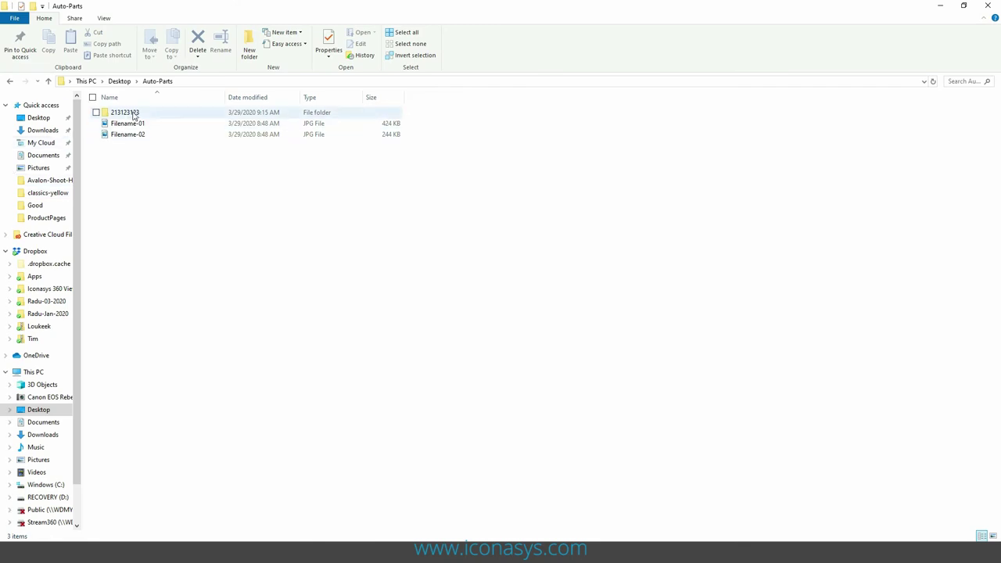
click(133, 113)
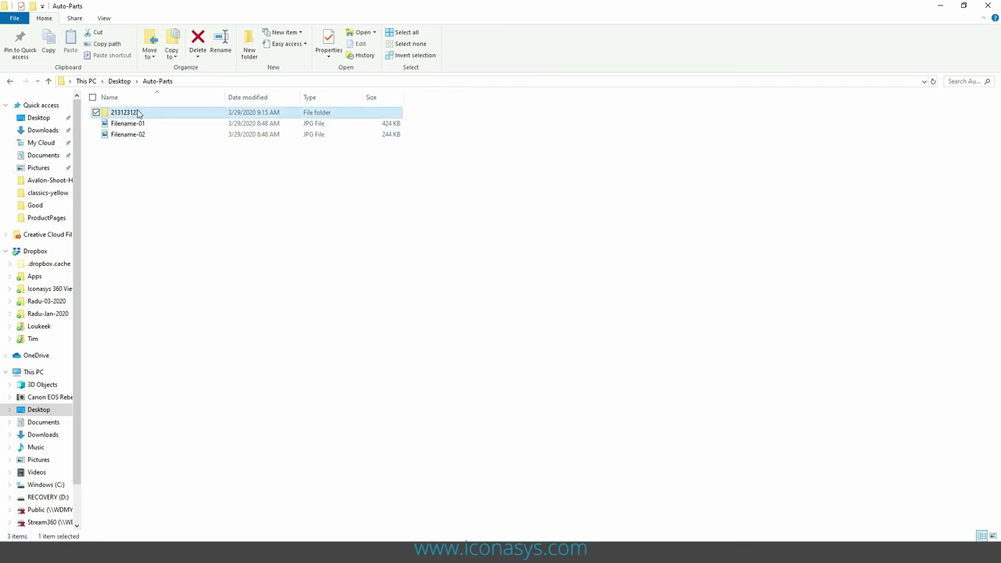
double_click(137, 114)
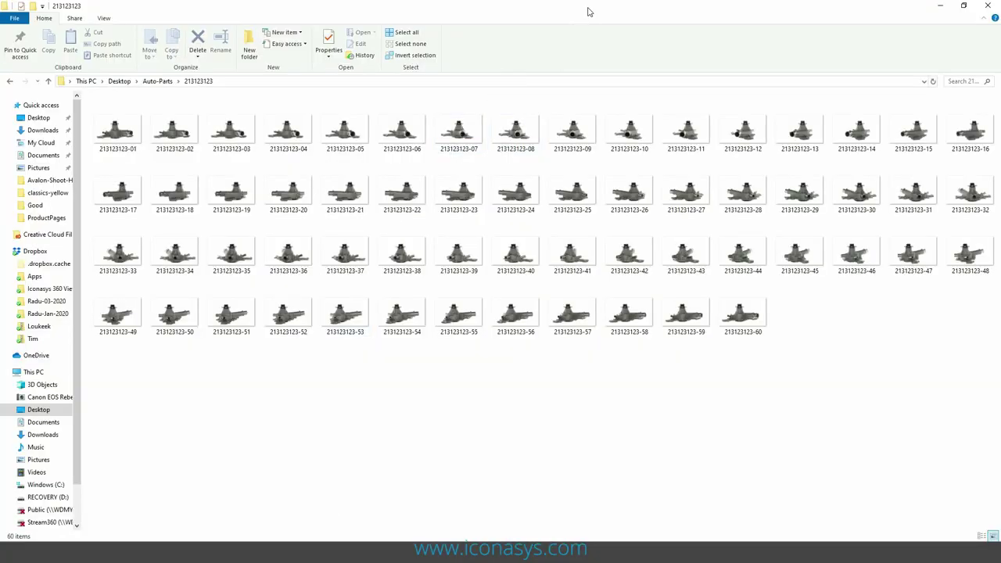
- Drag all 60 images from folder 213123123 into the Drag & Drop zone, then pause the preview
drag(588, 11, 667, 120)
click(476, 246)
scroll(647, 372, down, 1)
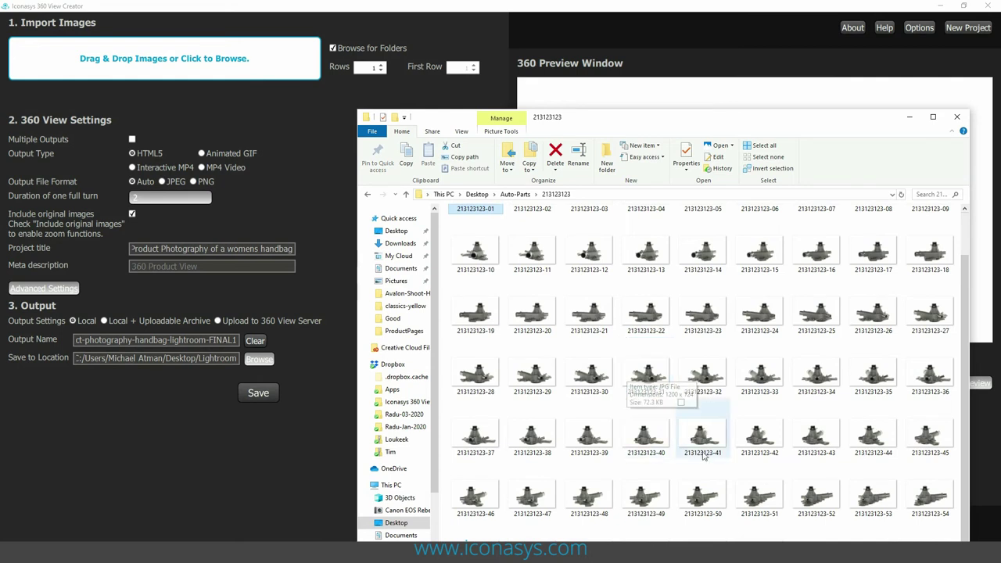
shift+click(759, 497)
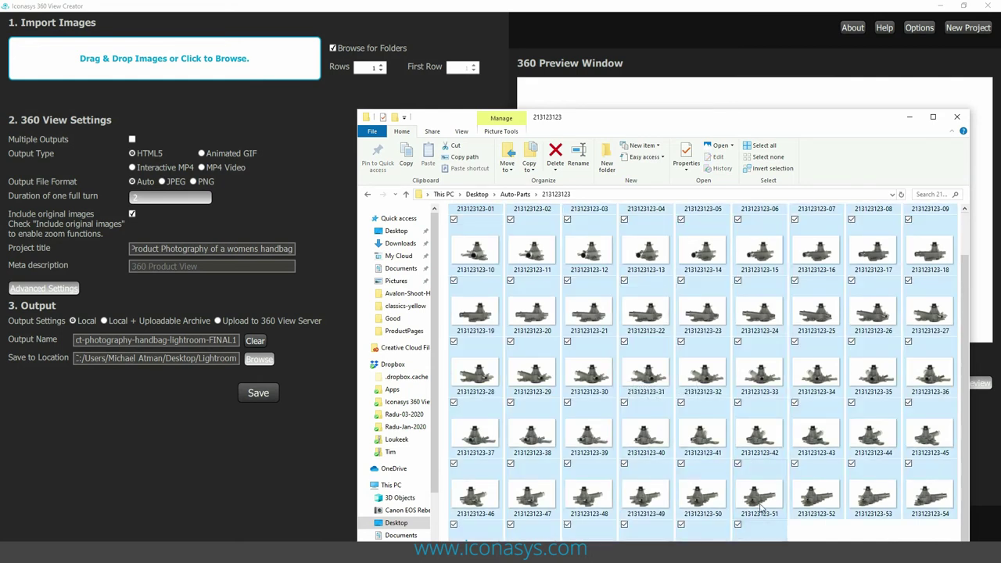
drag(758, 507, 189, 73)
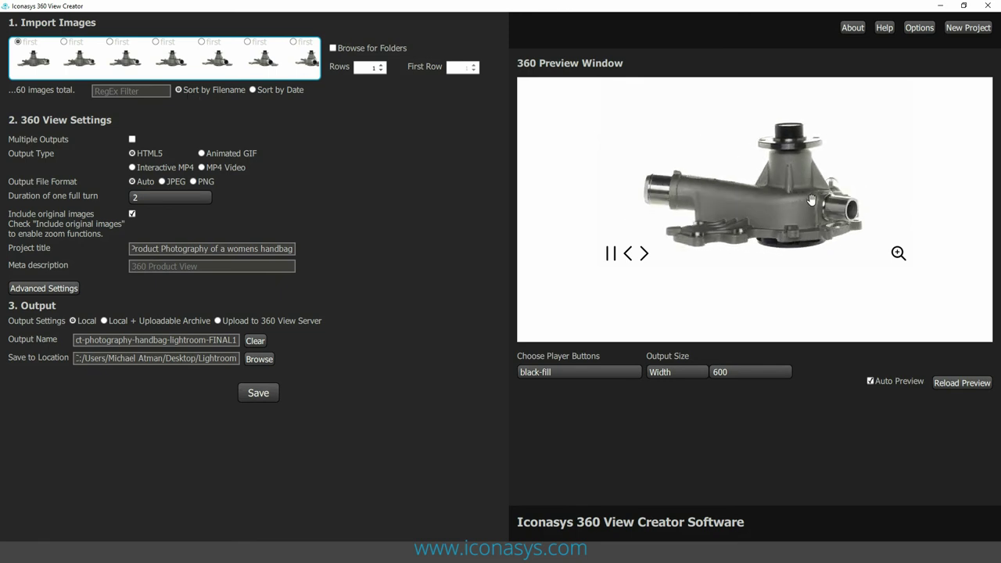
click(785, 215)
- Rotate the pump, zoom in and pan across its details, then zoom out and rotate again
drag(785, 214, 717, 210)
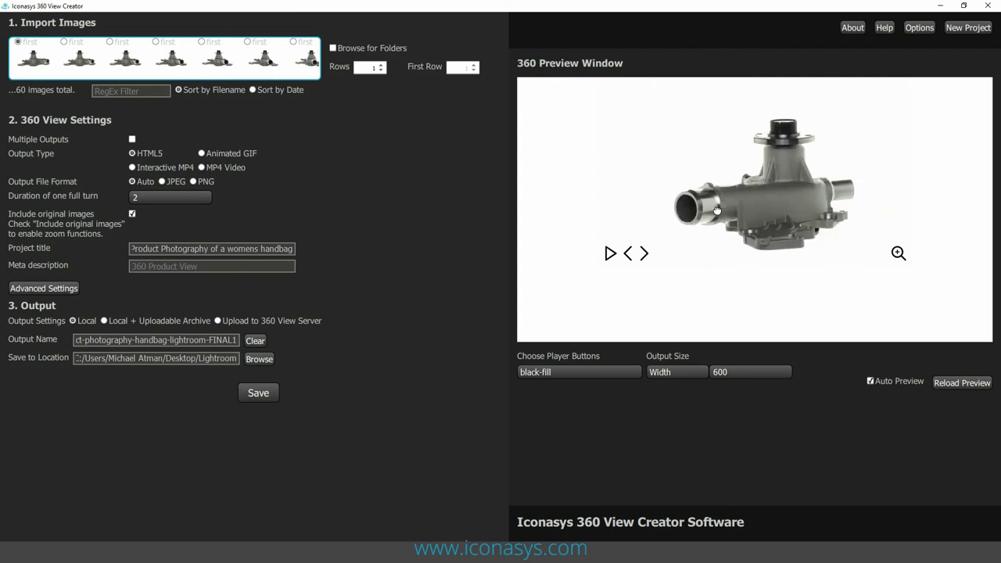
click(897, 253)
drag(898, 253, 756, 204)
click(897, 253)
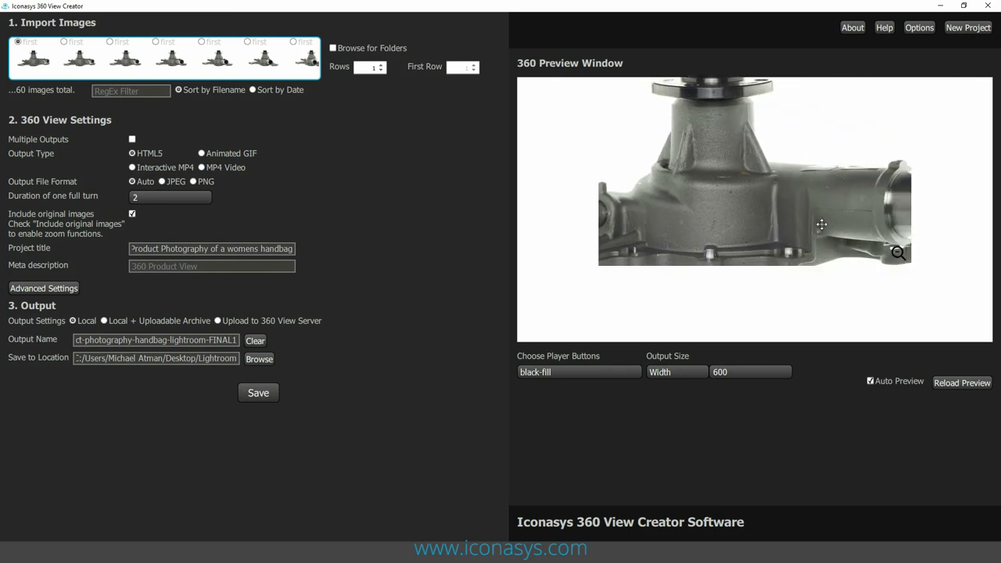
click(897, 254)
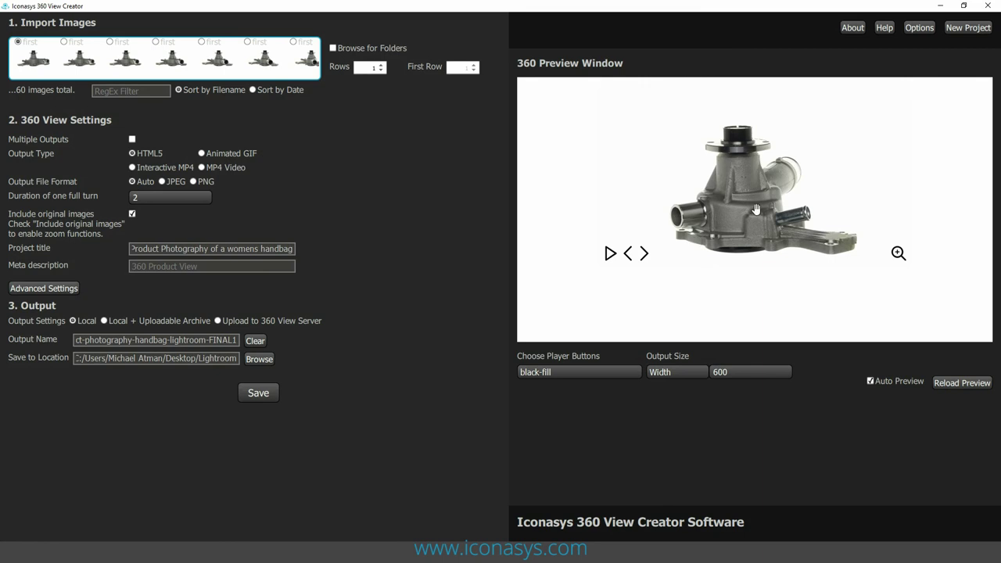
drag(650, 193, 839, 181)
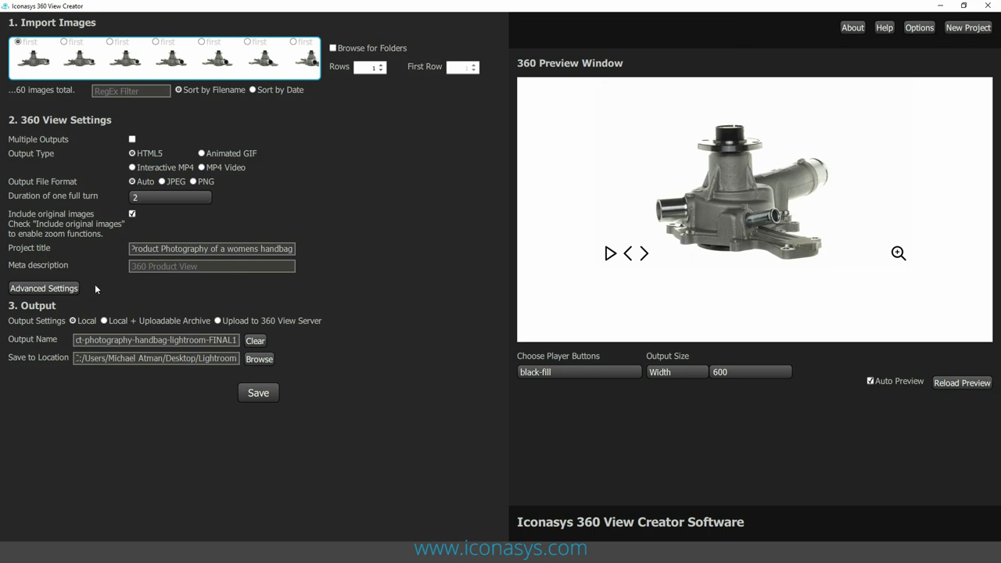
triple_click(134, 340)
- Retitle the project '360 Product Photography' and name the output 'Auto-Part-213123123'
click(221, 248)
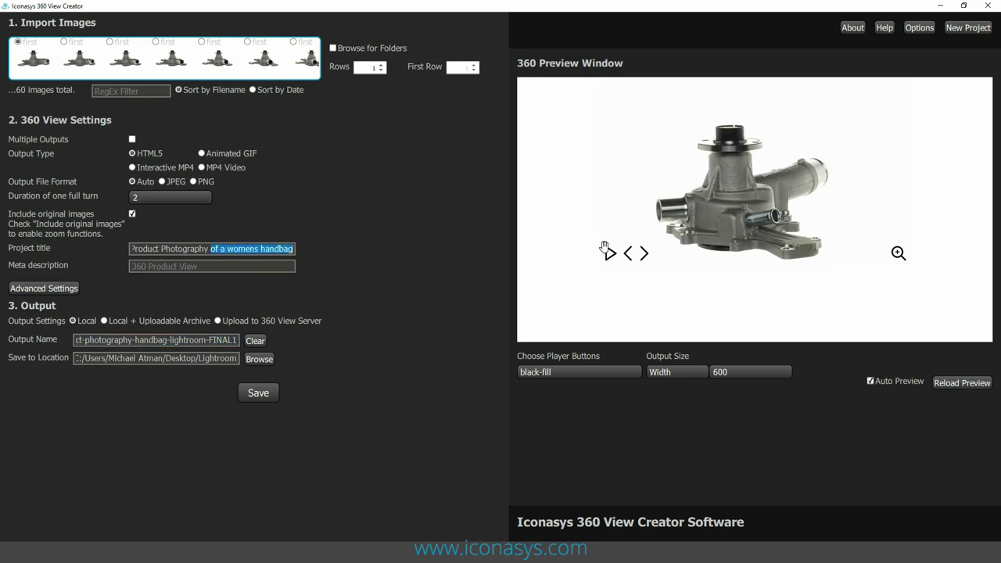
key(BackSpace)
triple_click(182, 341)
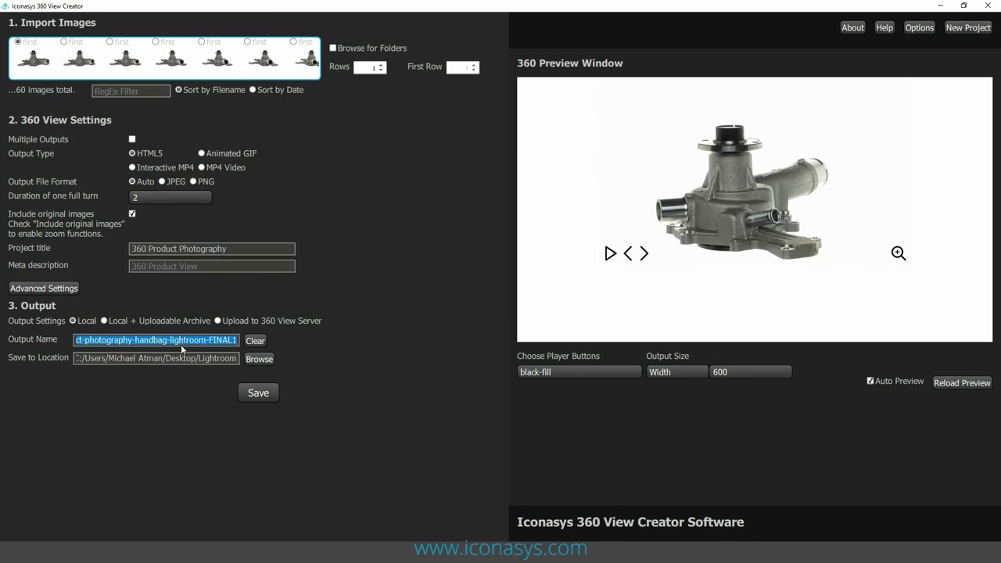
text(Auto-Part-213123123)
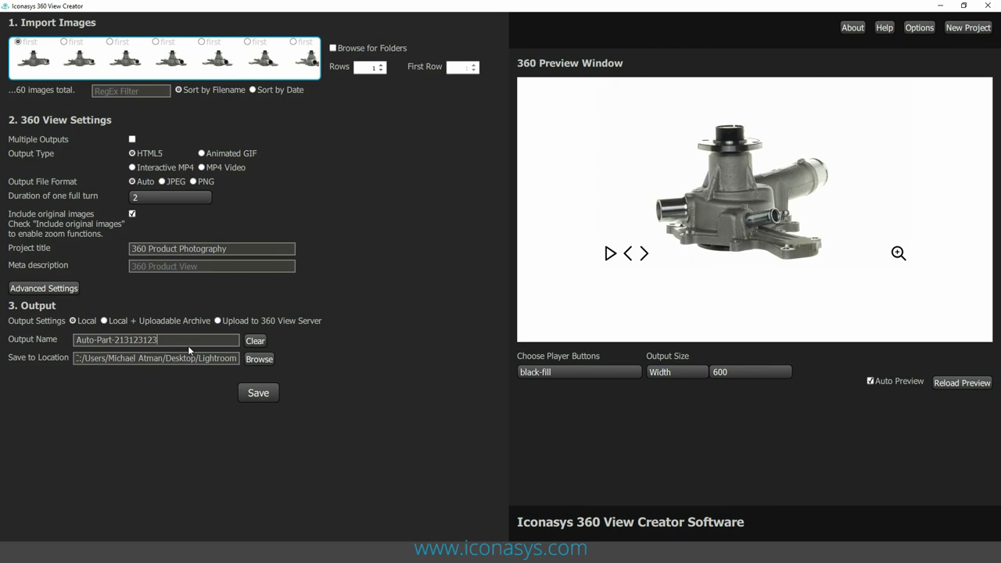
- Set the Desktop Auto-Parts folder as the save location and start building the 360 view
click(261, 360)
click(39, 247)
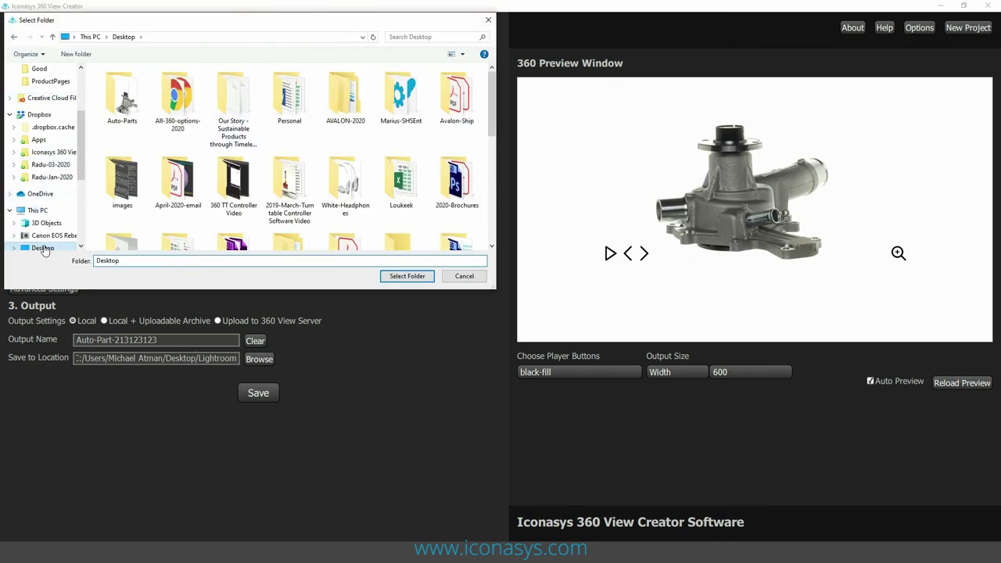
double_click(122, 98)
click(414, 276)
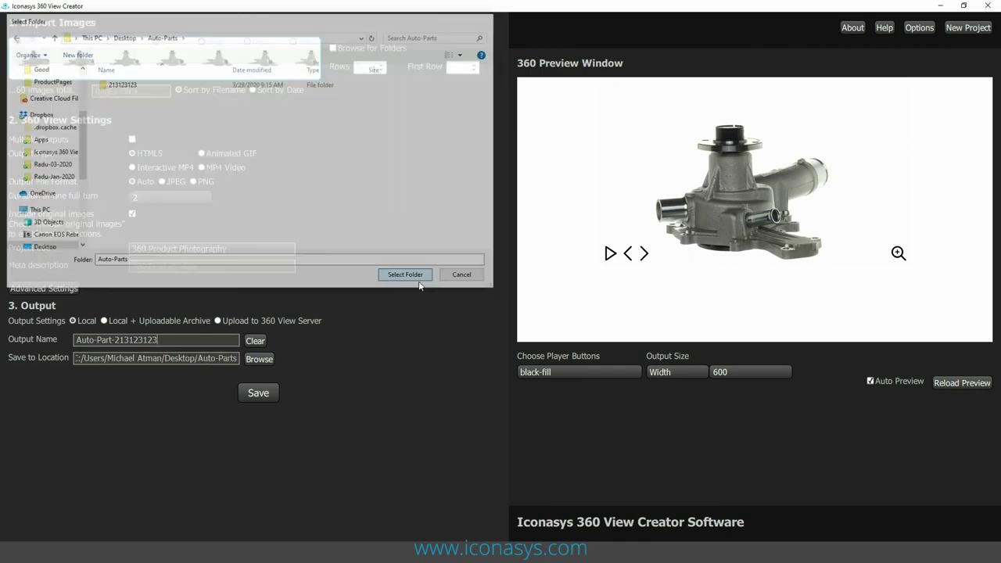
click(274, 393)
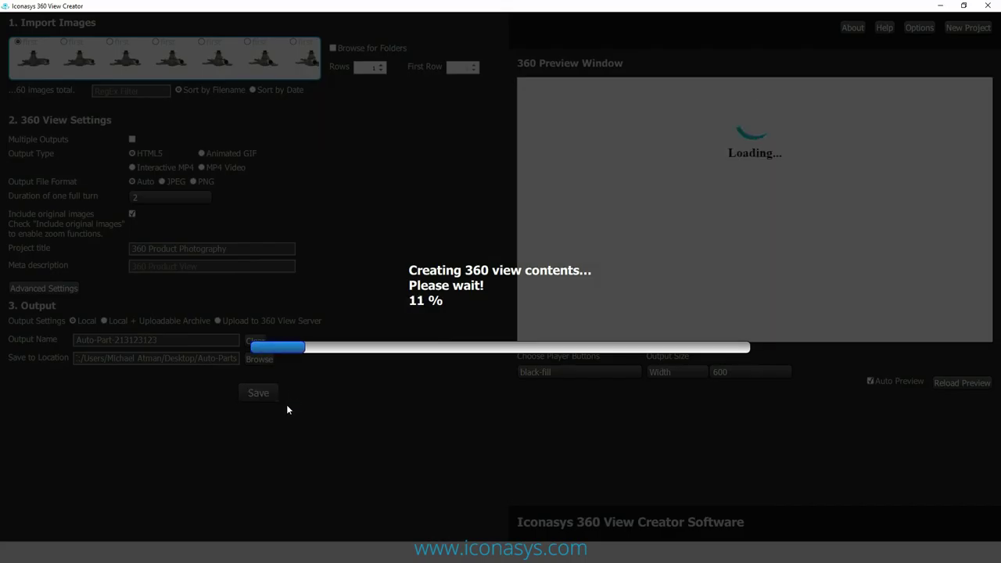